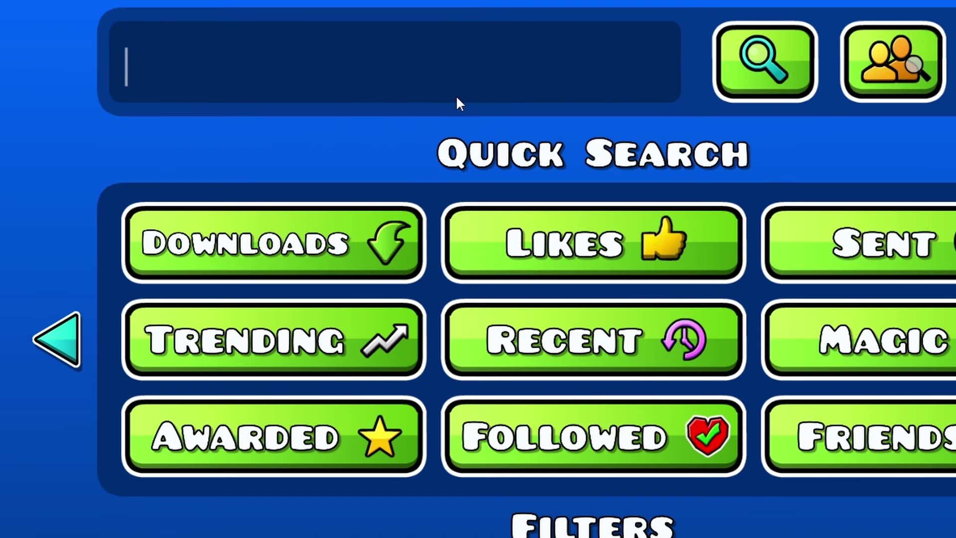
type("L WA")
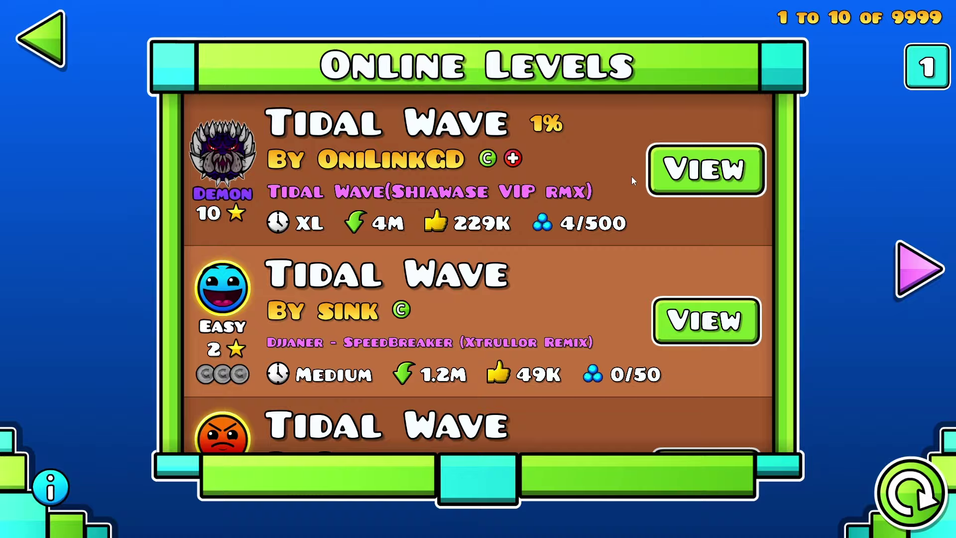
- Open OniLinkGD's Tidal Wave from the search results and start playing it
left_click(657, 173)
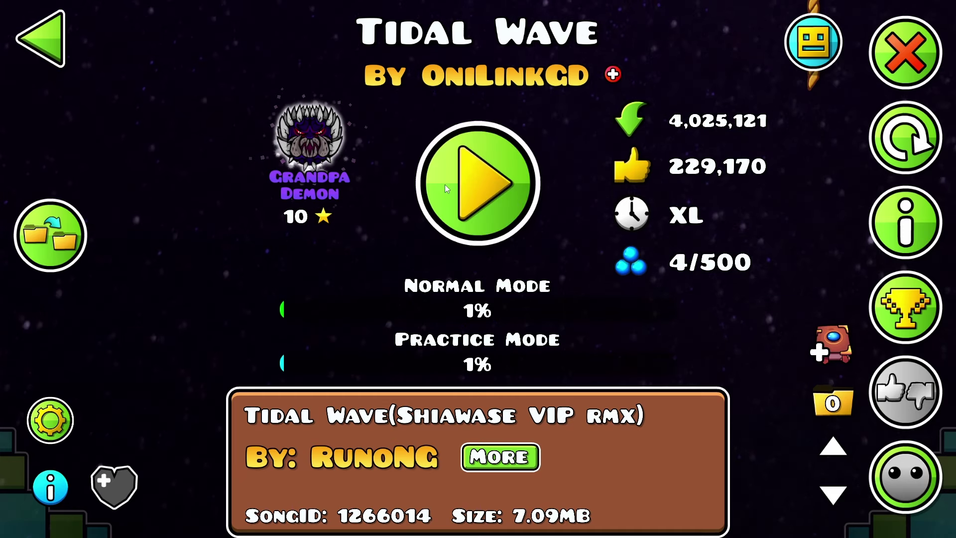
left_click(483, 174)
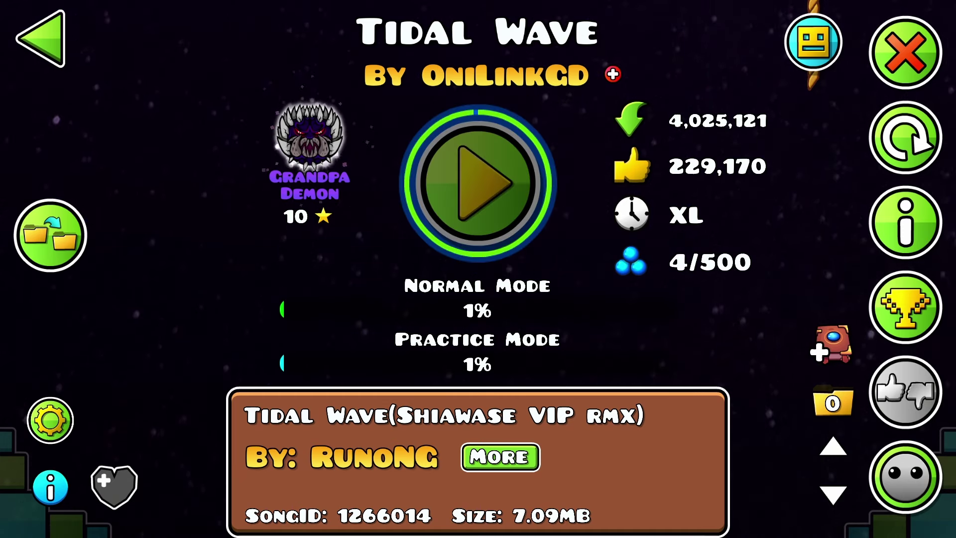
- Replay Tidal Wave in practice and normal mode, pausing and resuming, until a 2% best
key("Escape")
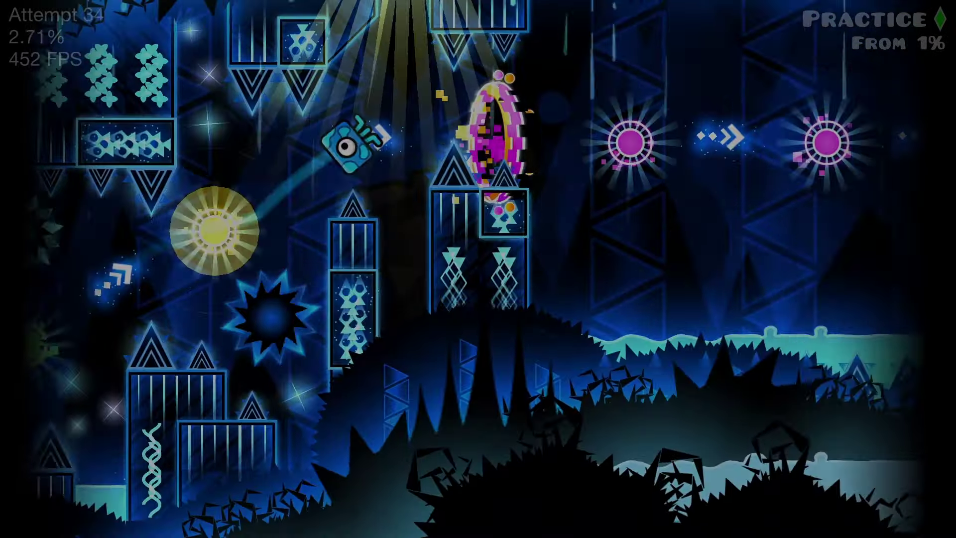
key("Escape")
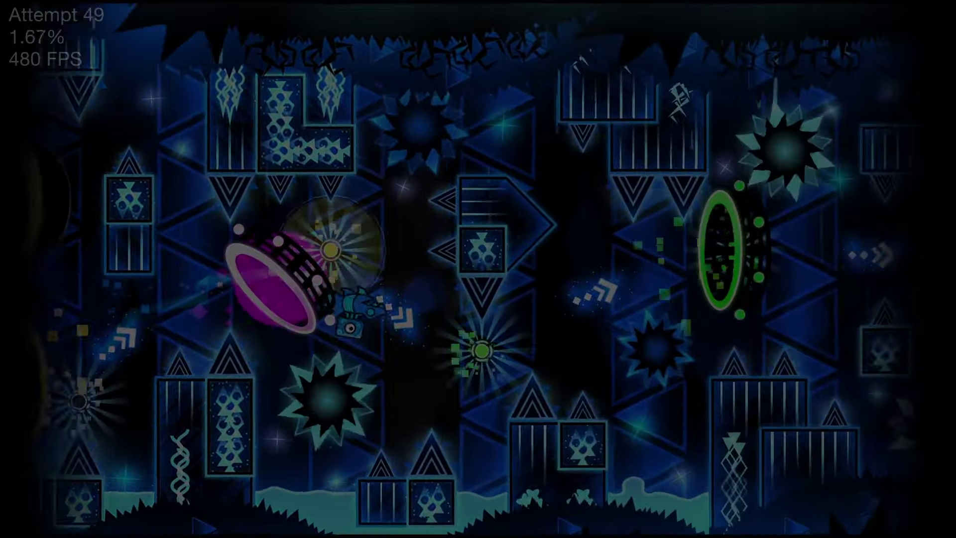
key("Escape")
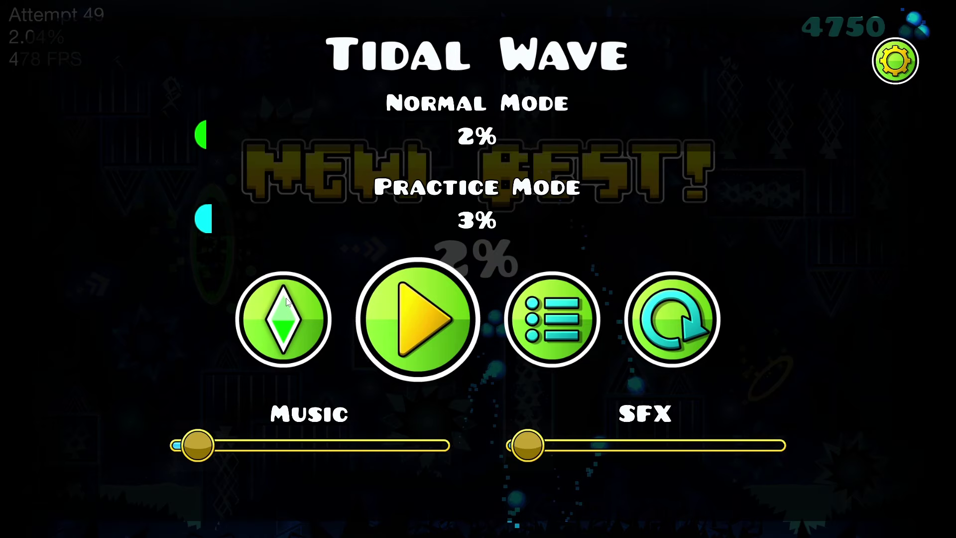
key("Escape")
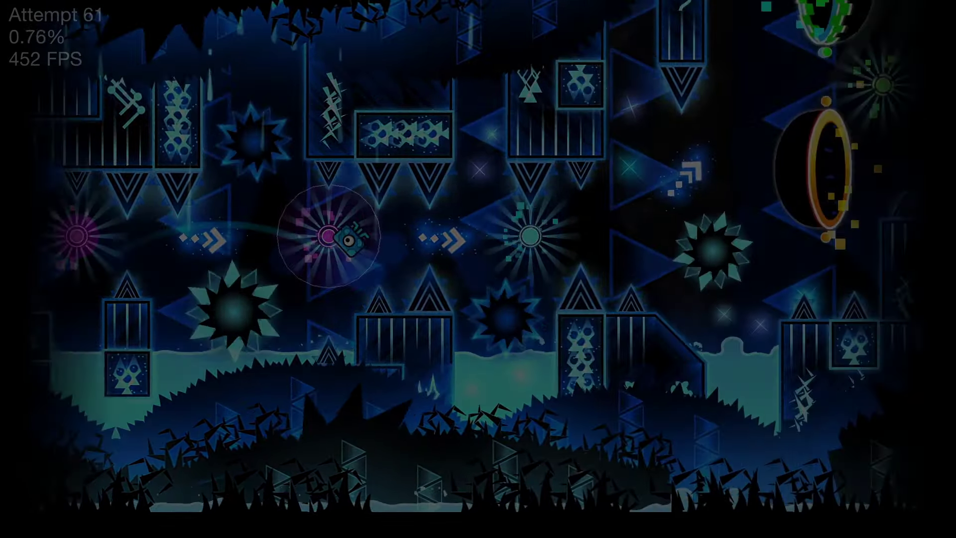
- Keep pausing and restarting Tidal Wave until attempt 160 sets a 3% new best
key("Escape")
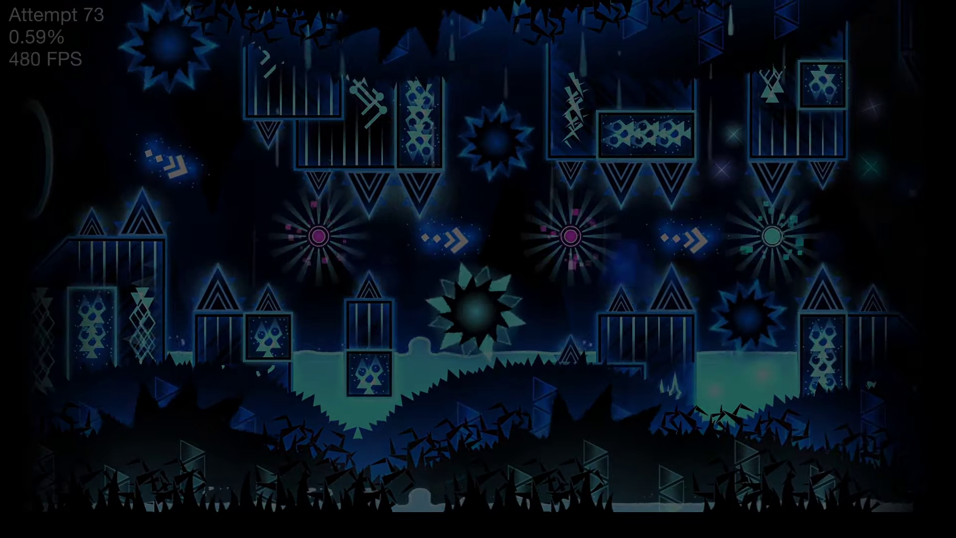
key("Escape")
key("Escape")
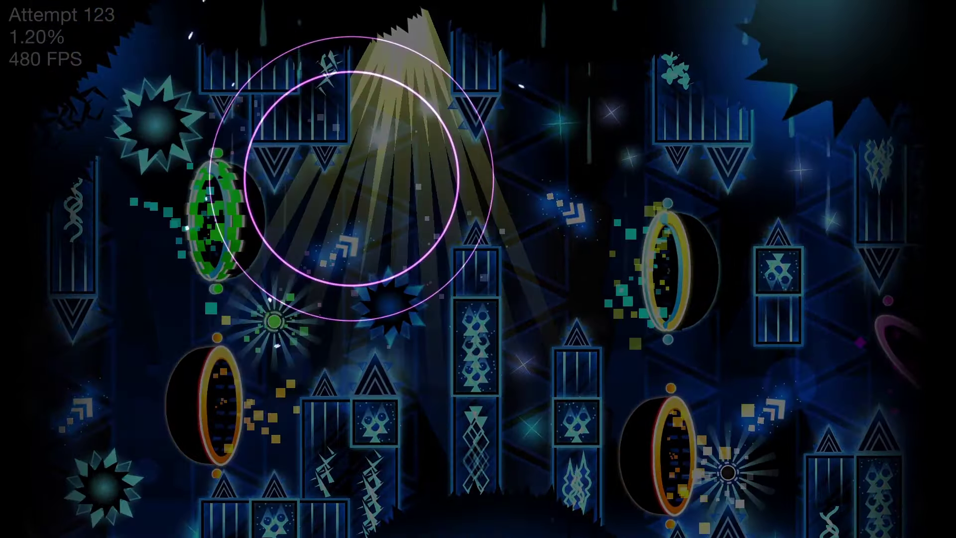
key("r")
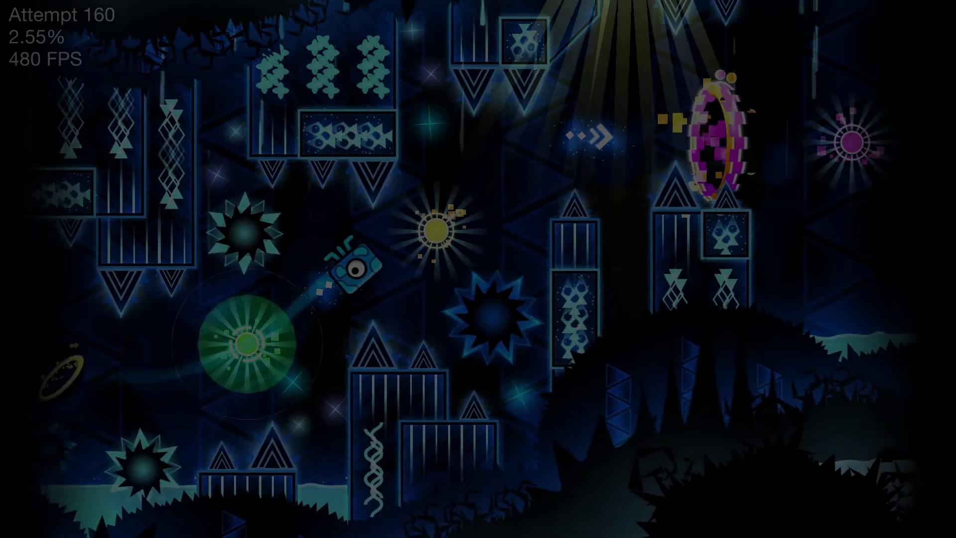
key("Escape")
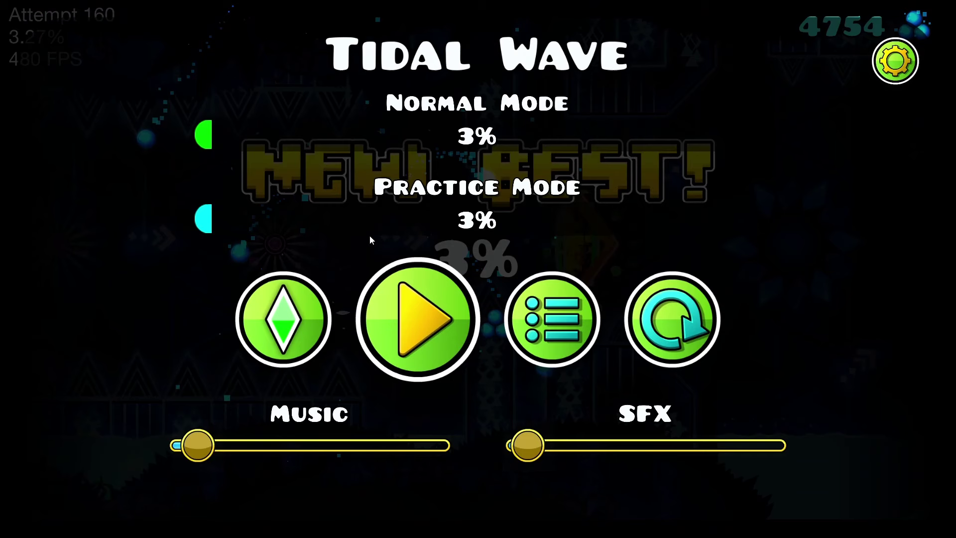
- Exit to the level page and check its stats showing 212 total attempts
key("Escape")
left_click(45, 486)
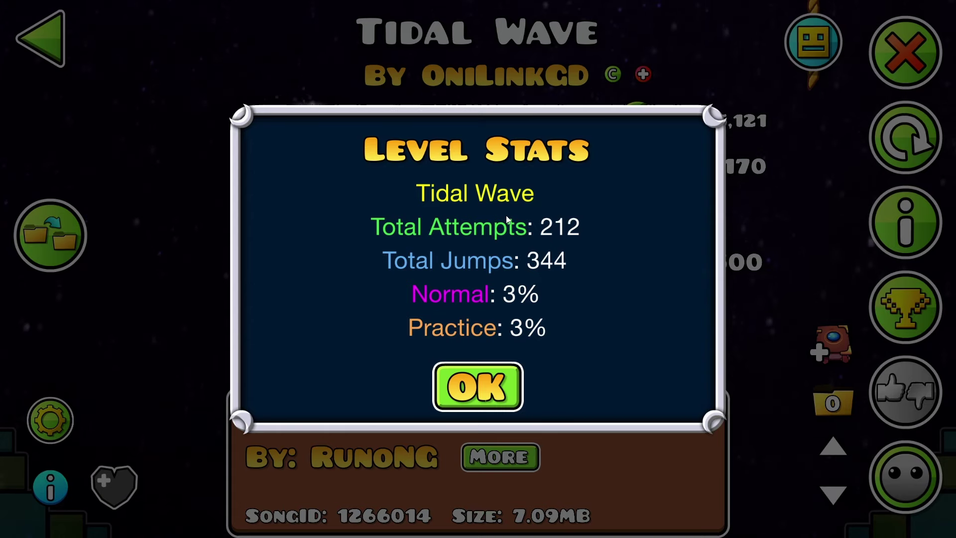
left_click(484, 382)
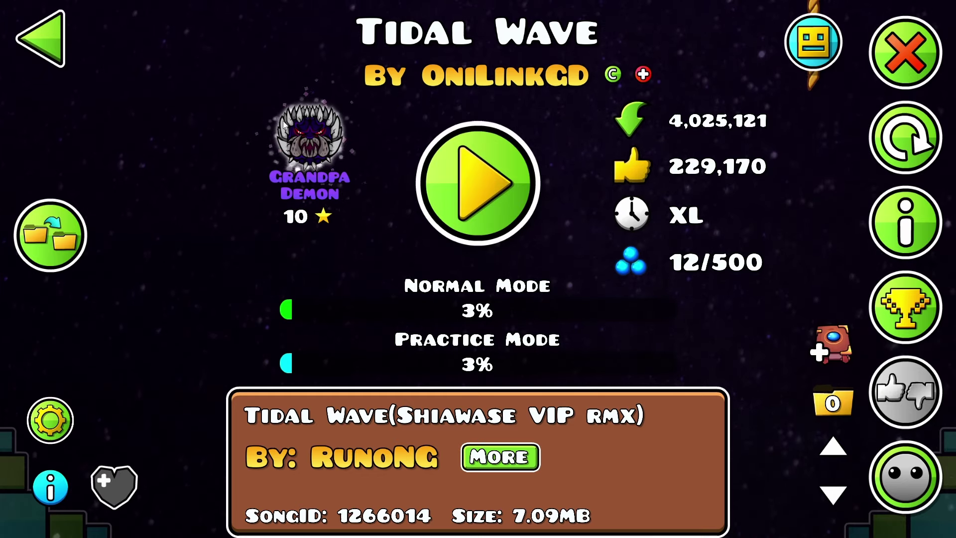